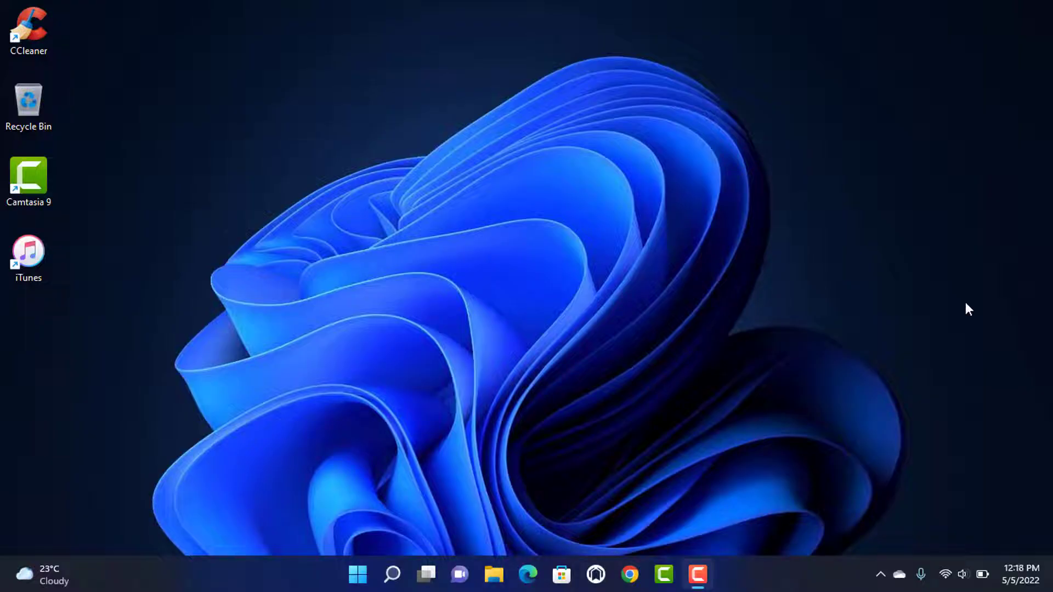
- Search Google for 'recover hotmail account' and open the 'Recover your account' result
click(629, 574)
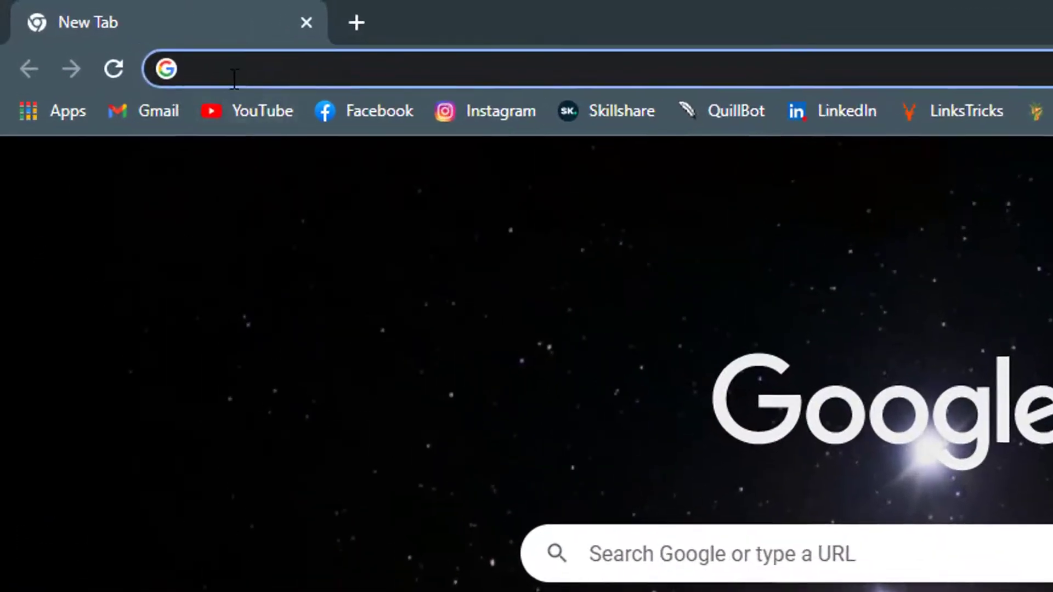
text(recover hotmail account)
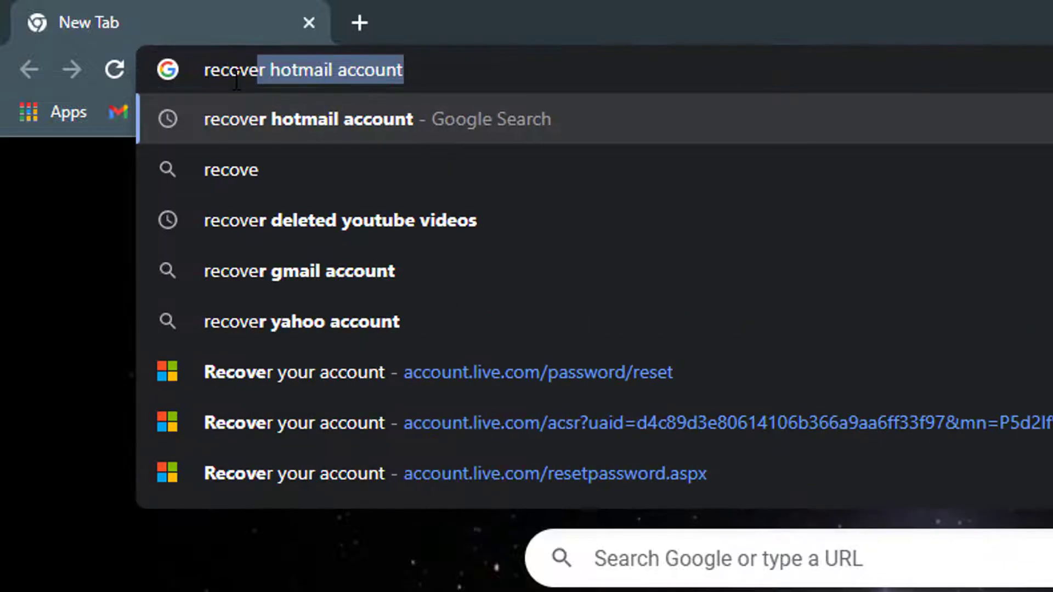
key(Return)
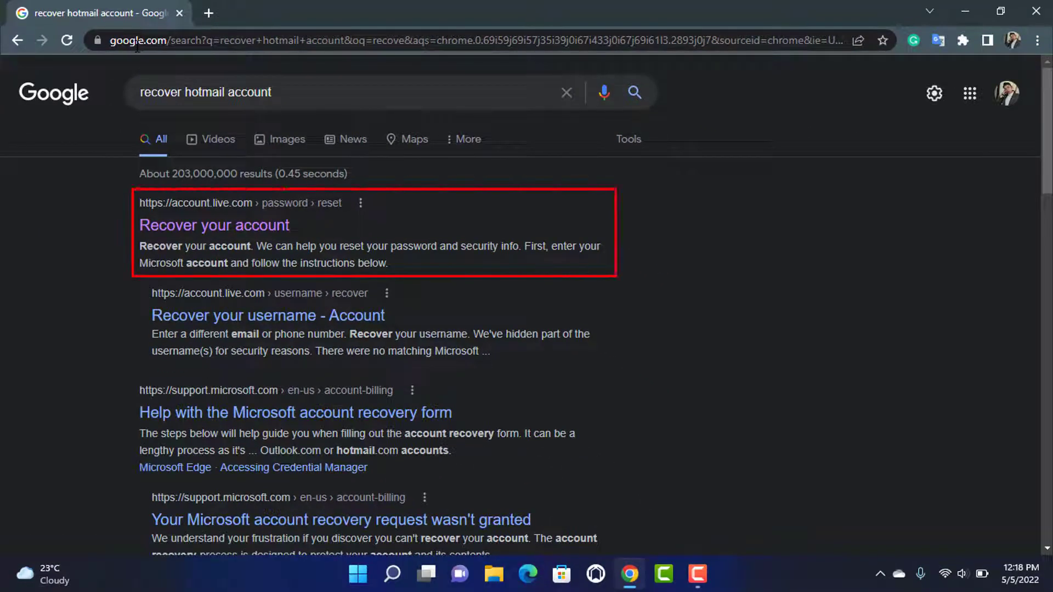
click(140, 223)
click(226, 232)
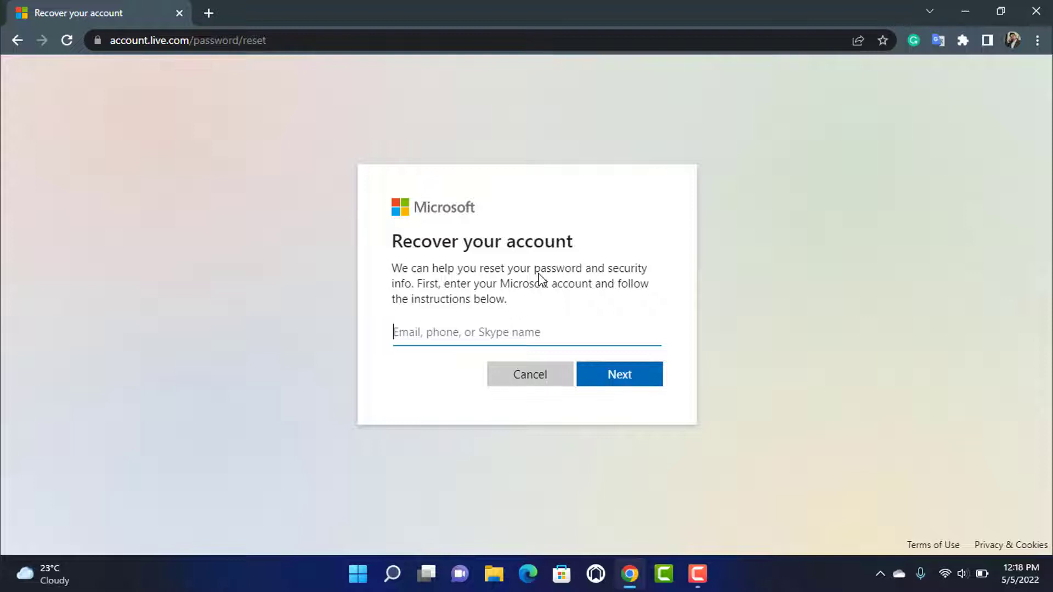
- Enter the Hotmail account's email address in the 'Email, phone, or Skype name' box and continue
click(494, 326)
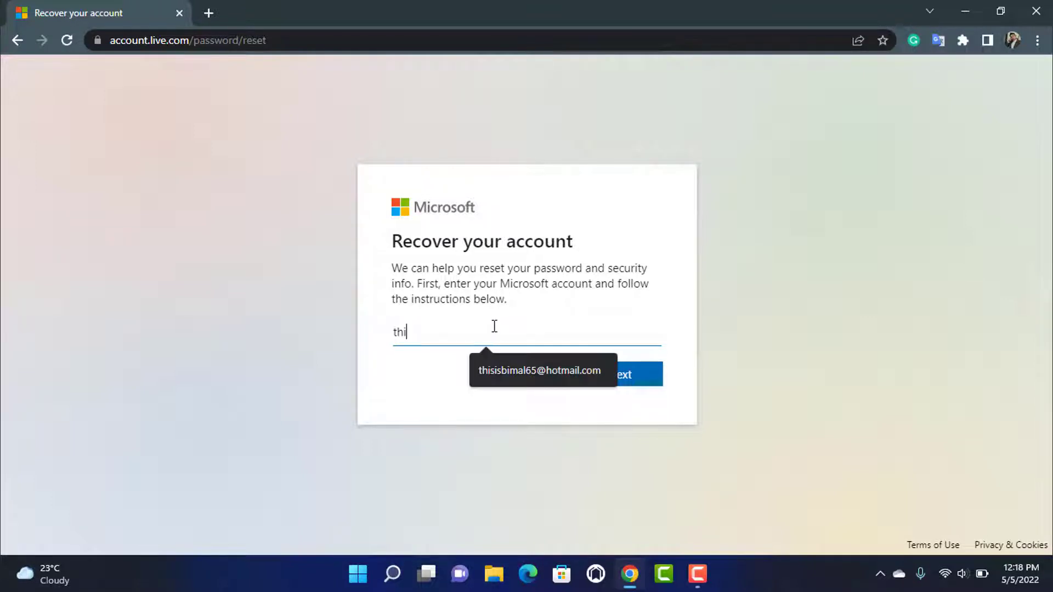
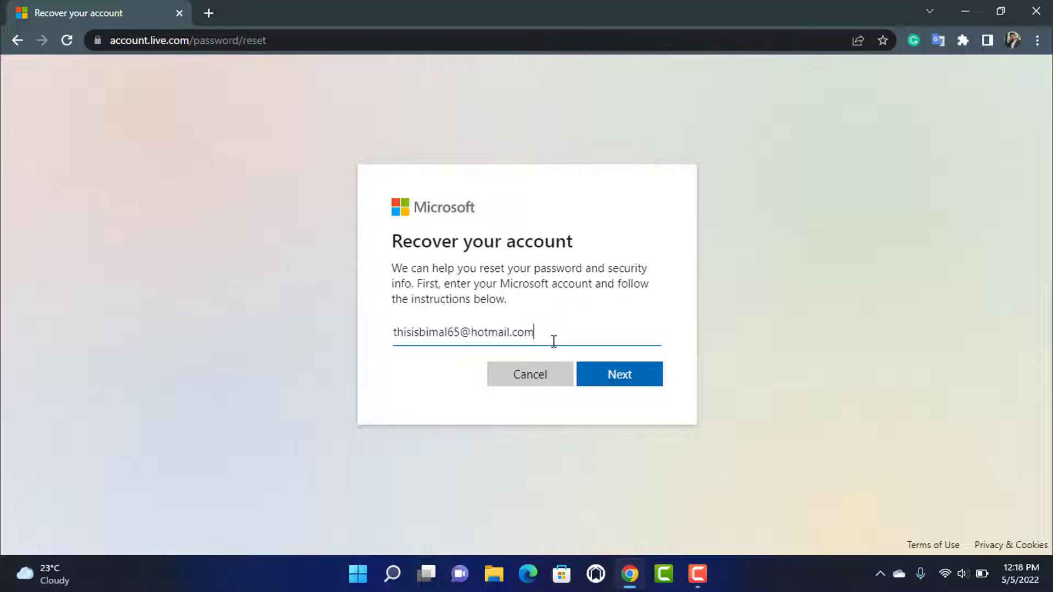
drag(554, 341, 376, 357)
click(557, 324)
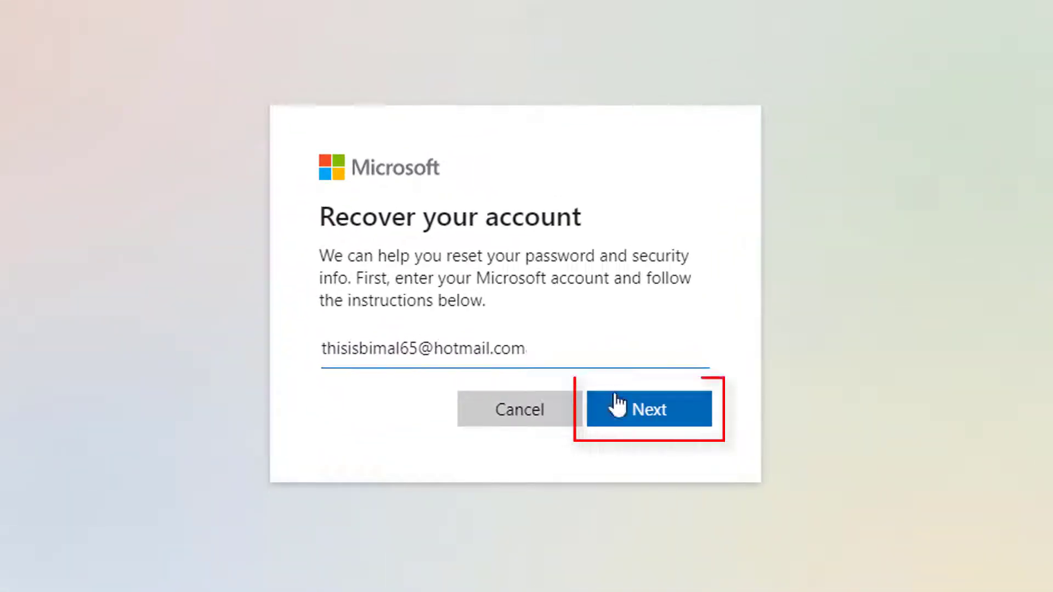
click(623, 420)
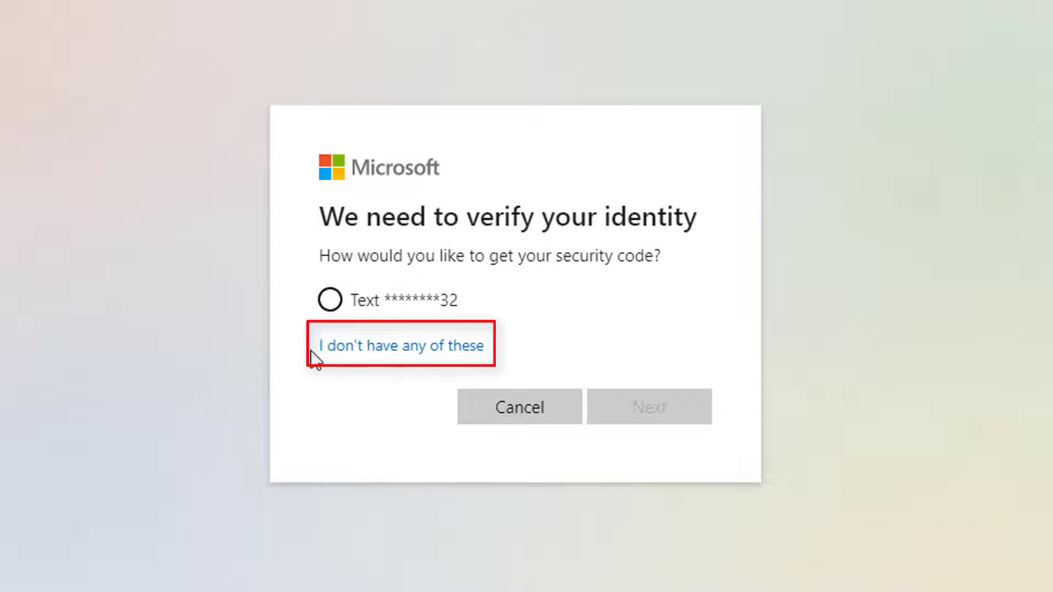
- Choose 'I don't have any of these' and check the account email field on the recovery form
click(391, 350)
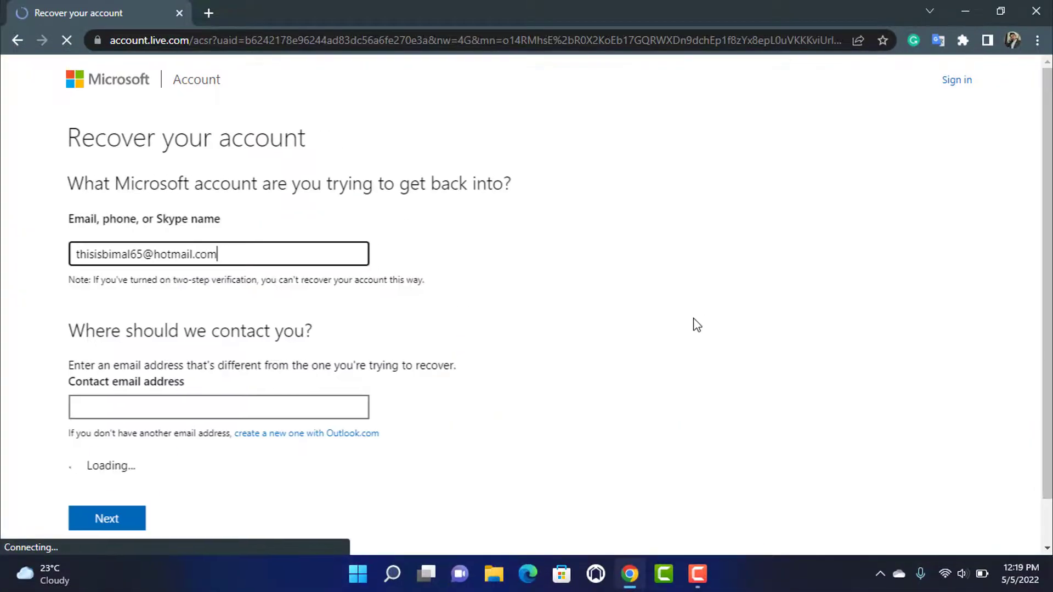
scroll(701, 325, down, 1)
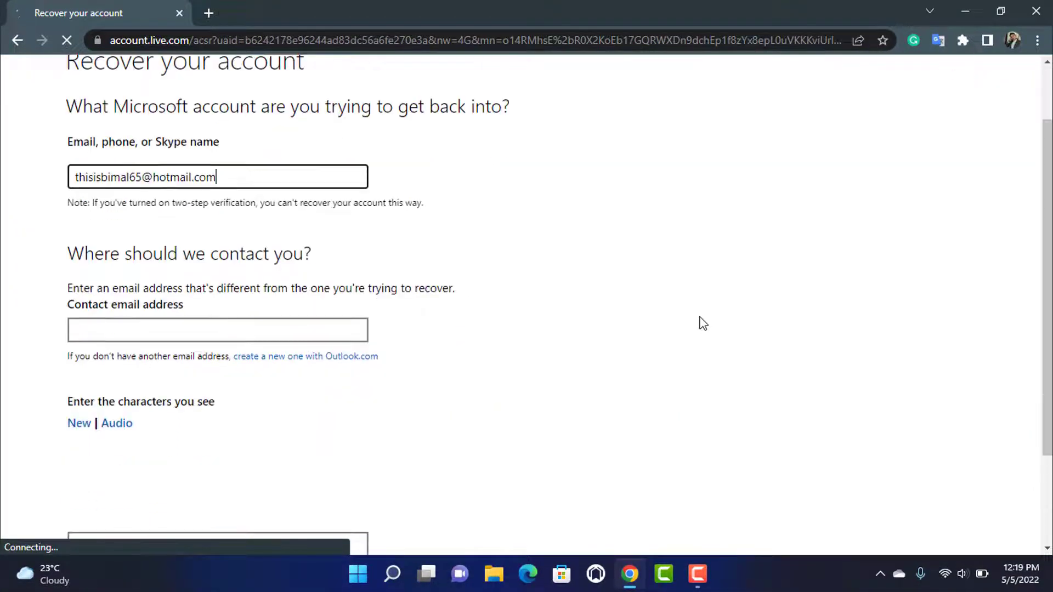
scroll(704, 325, up, 1)
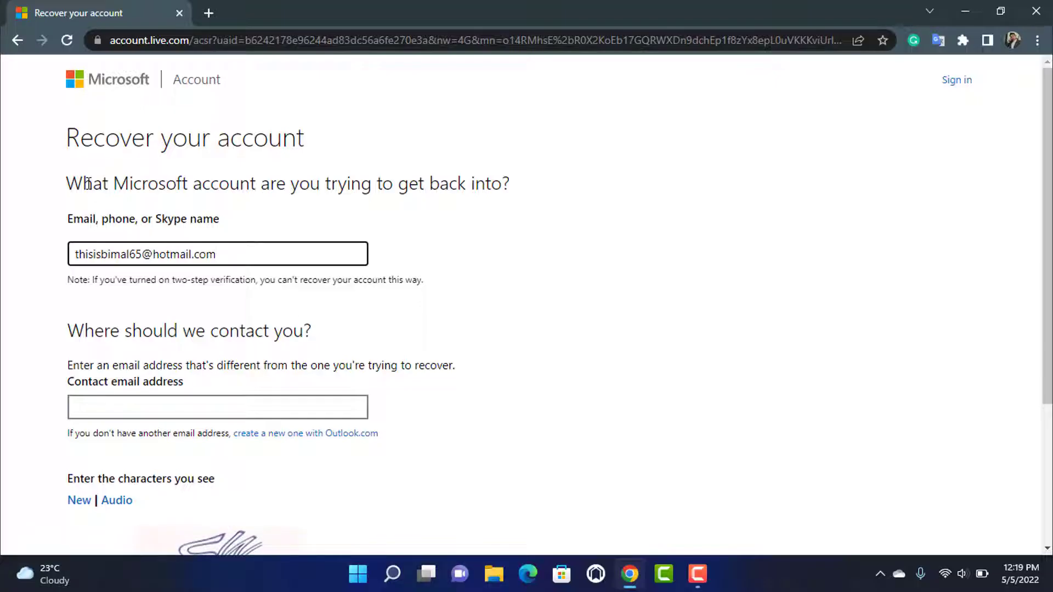
click(79, 254)
shift+click(224, 252)
drag(211, 254, 239, 254)
click(239, 254)
- Enter a Gmail contact address and the captcha characters, then submit the form
scroll(232, 258, down, 3)
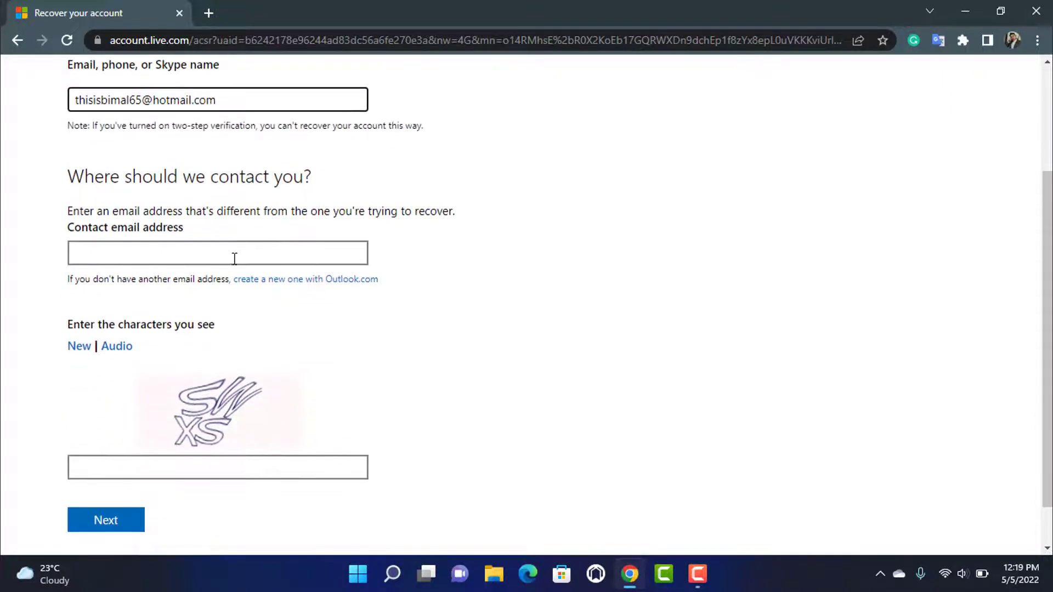
click(193, 249)
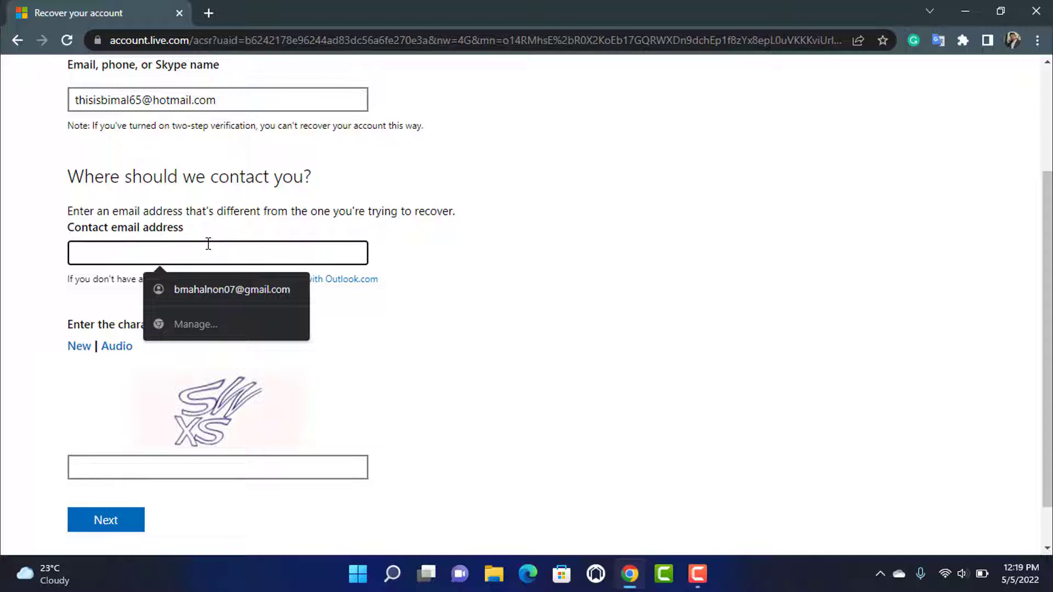
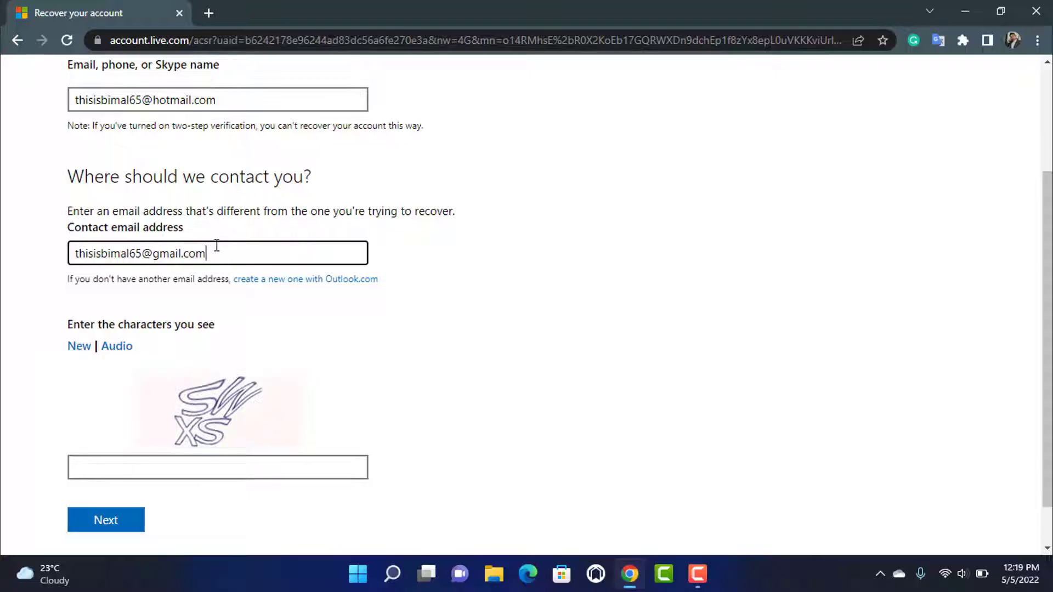
drag(224, 254, 260, 258)
scroll(156, 296, down, 2)
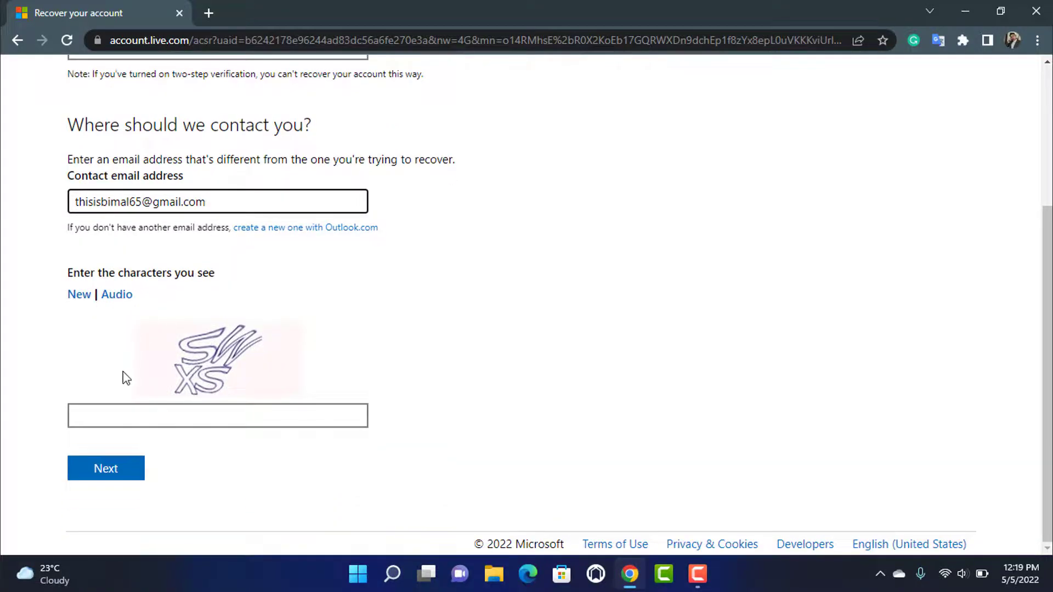
click(130, 408)
text(SWXS)
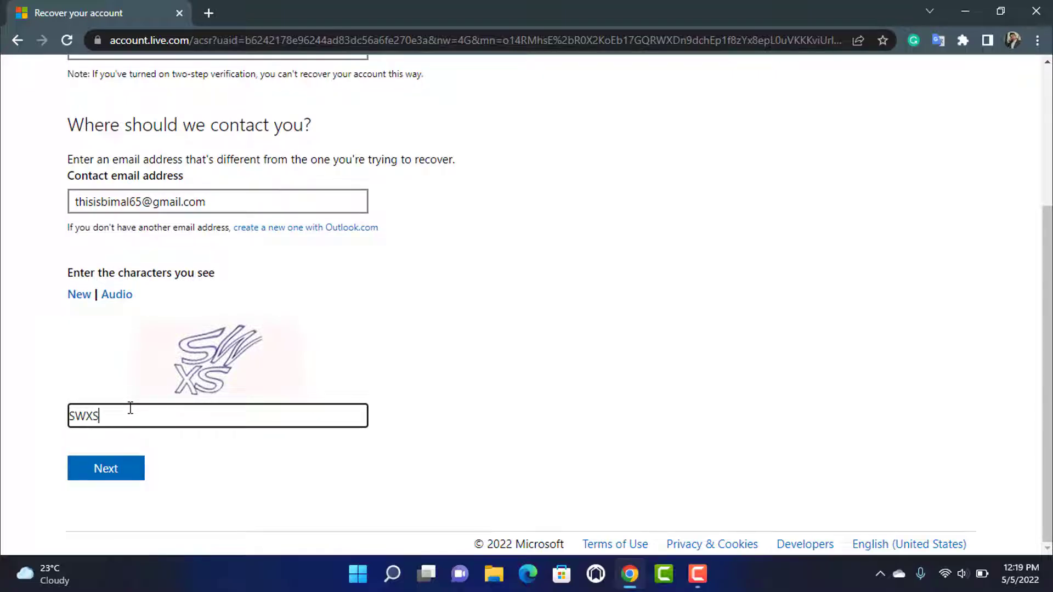
click(110, 469)
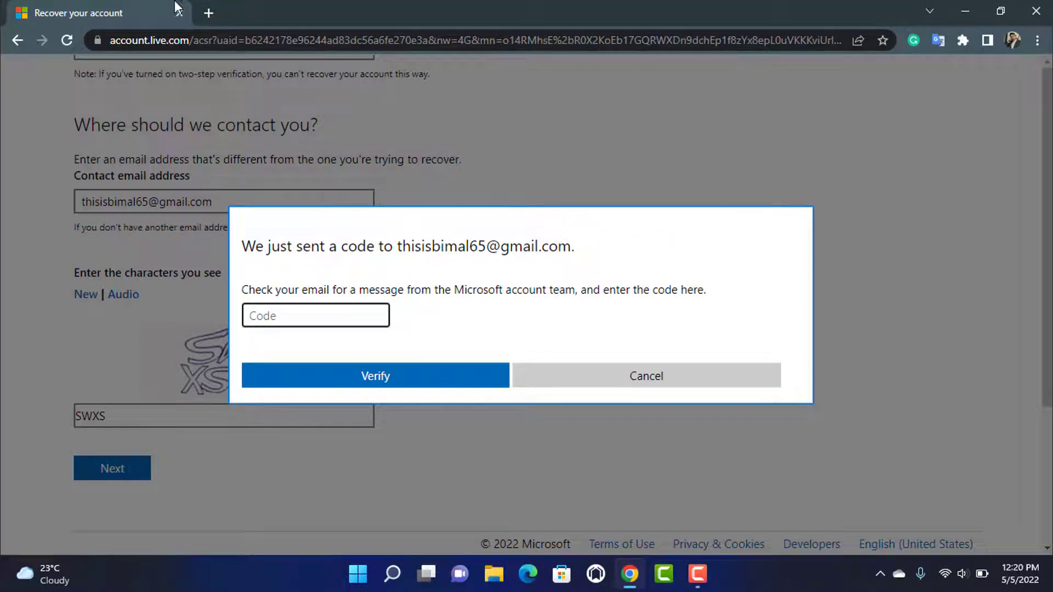
- Open Gmail in a new tab and open Microsoft's security code email
click(213, 13)
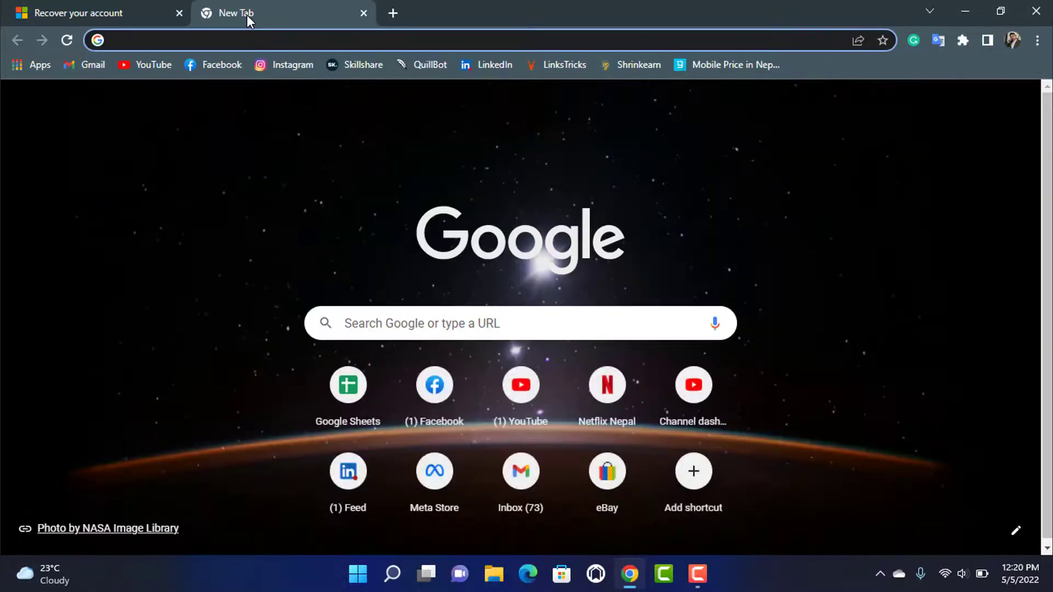
text(gmail)
key(Return)
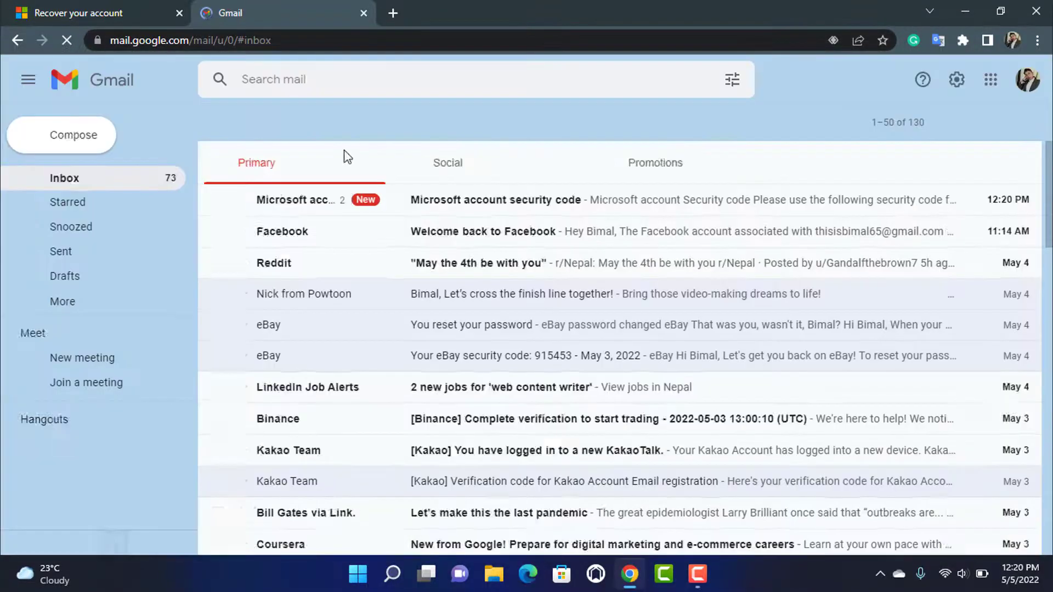
click(357, 202)
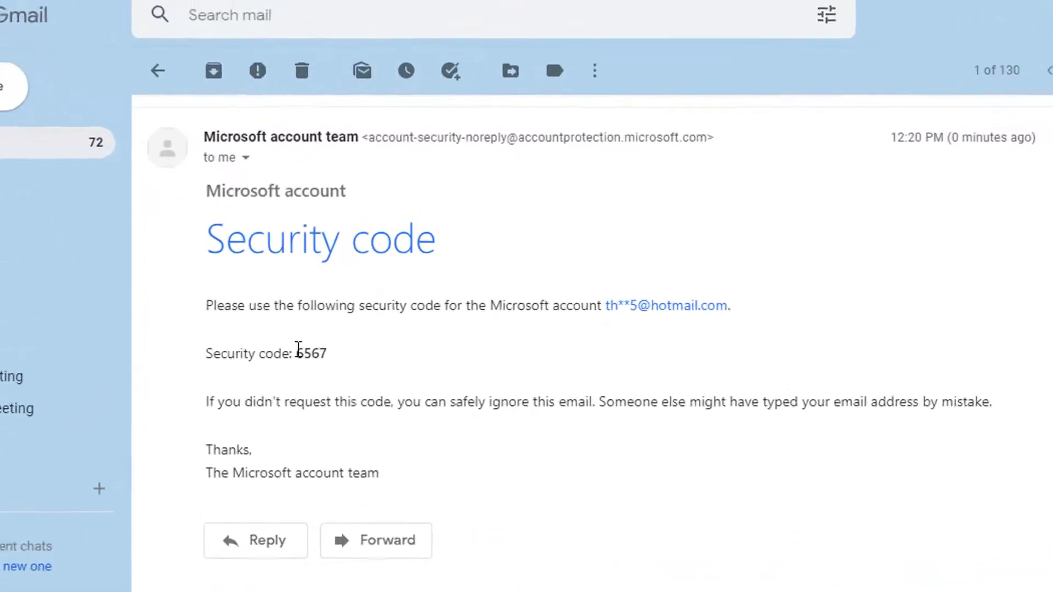
- Copy the security code from the email and return to the recovery tab
double_click(336, 346)
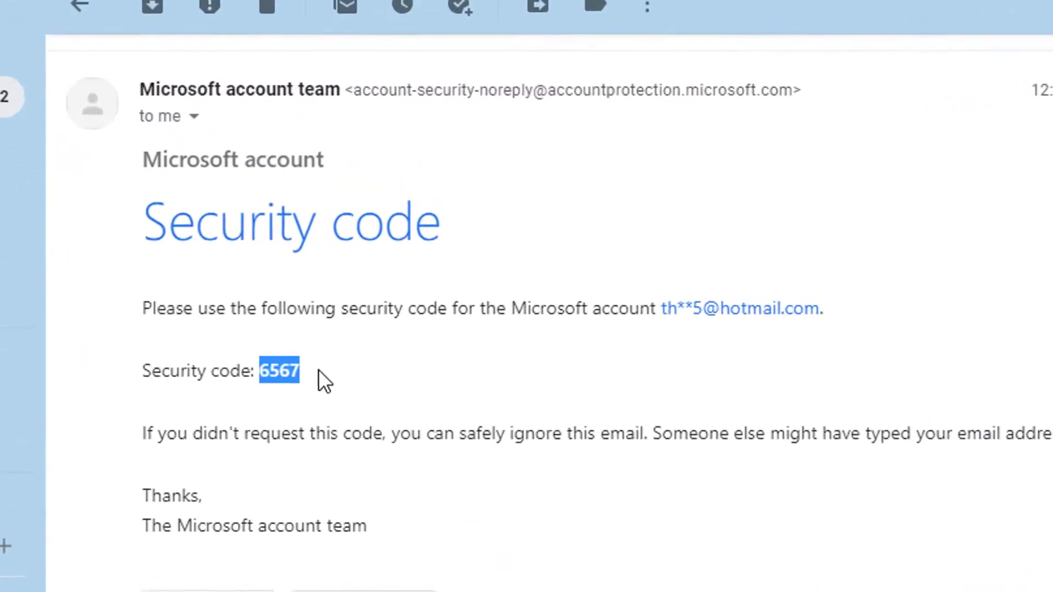
right_click(278, 371)
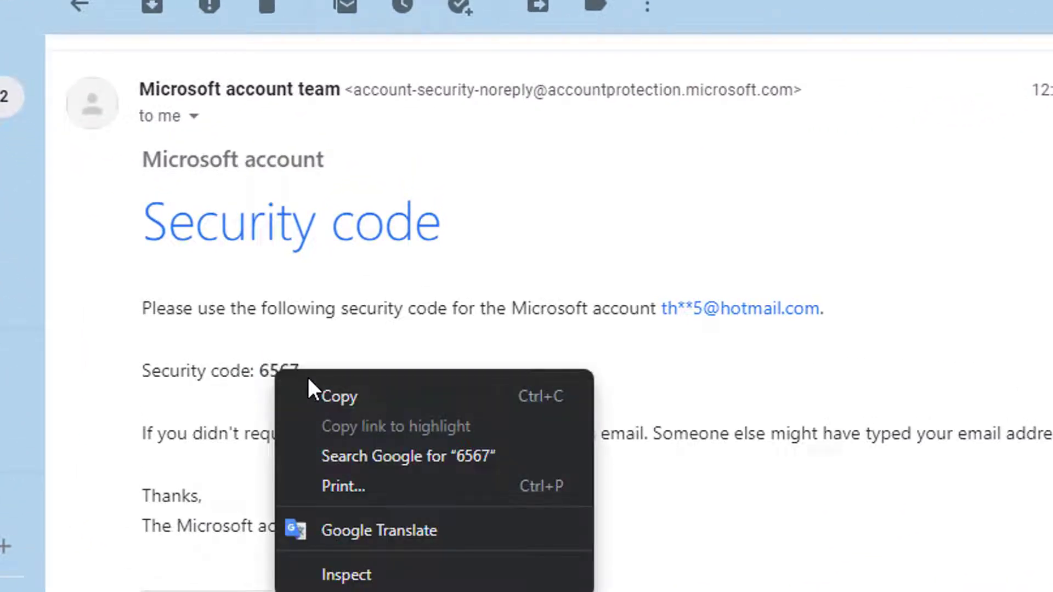
click(298, 371)
right_click(298, 366)
click(257, 289)
click(78, 13)
- Paste the security code into the Code field and verify it
right_click(336, 319)
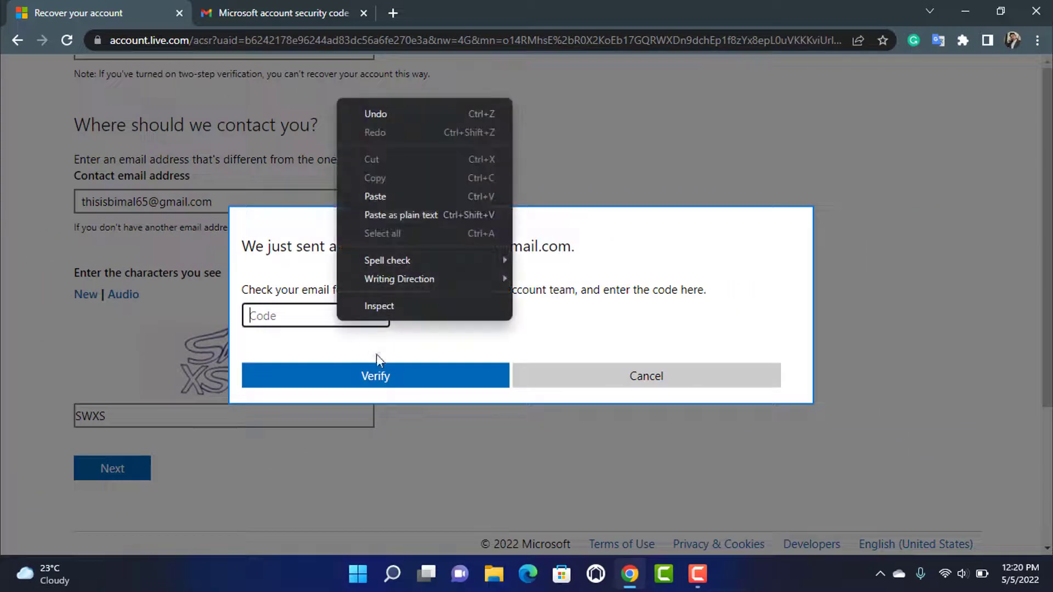
click(371, 195)
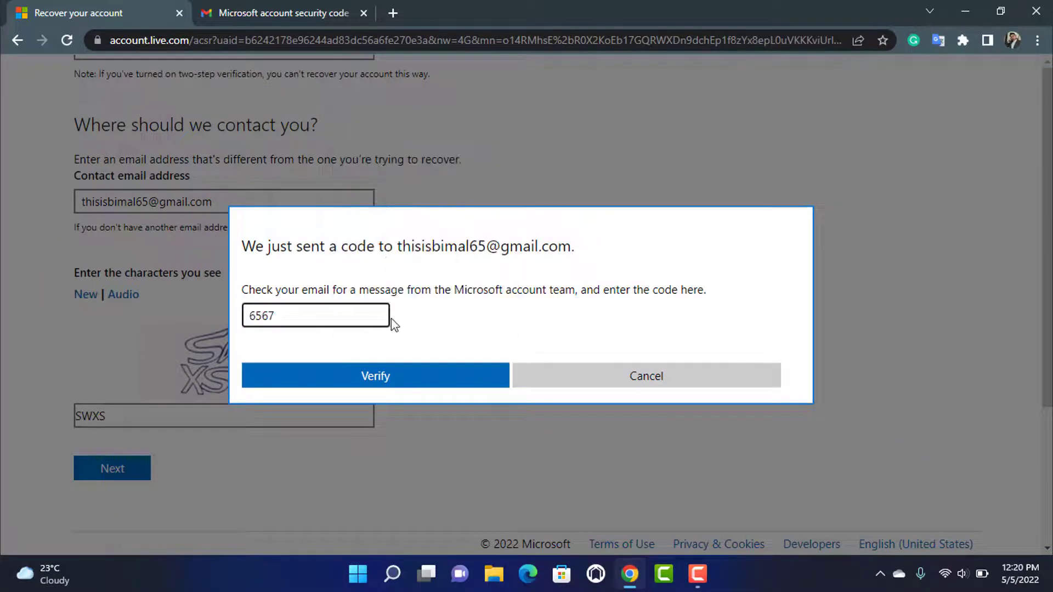
click(393, 377)
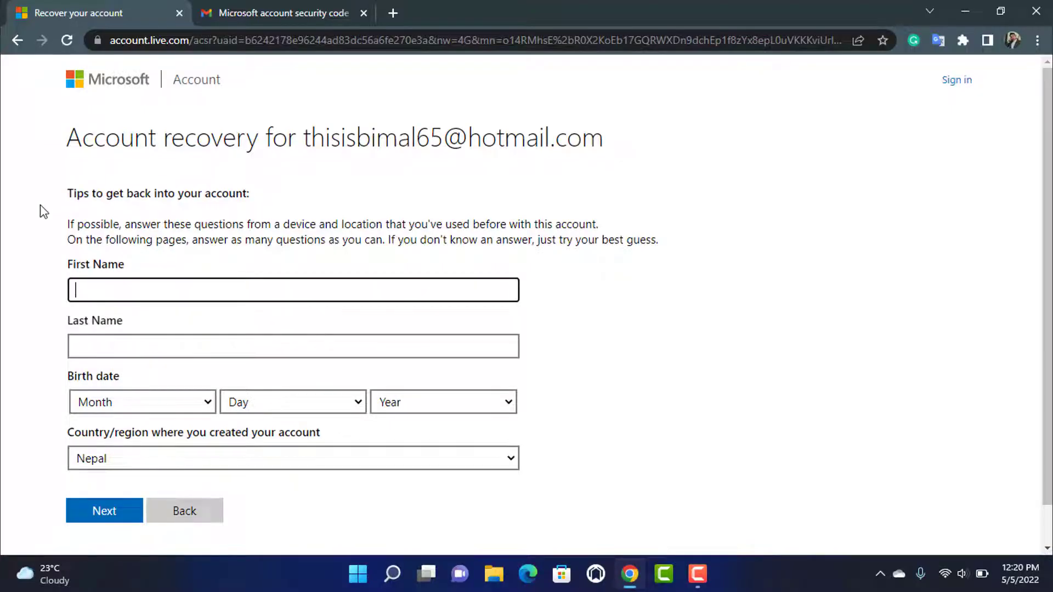
scroll(121, 200, down, 1)
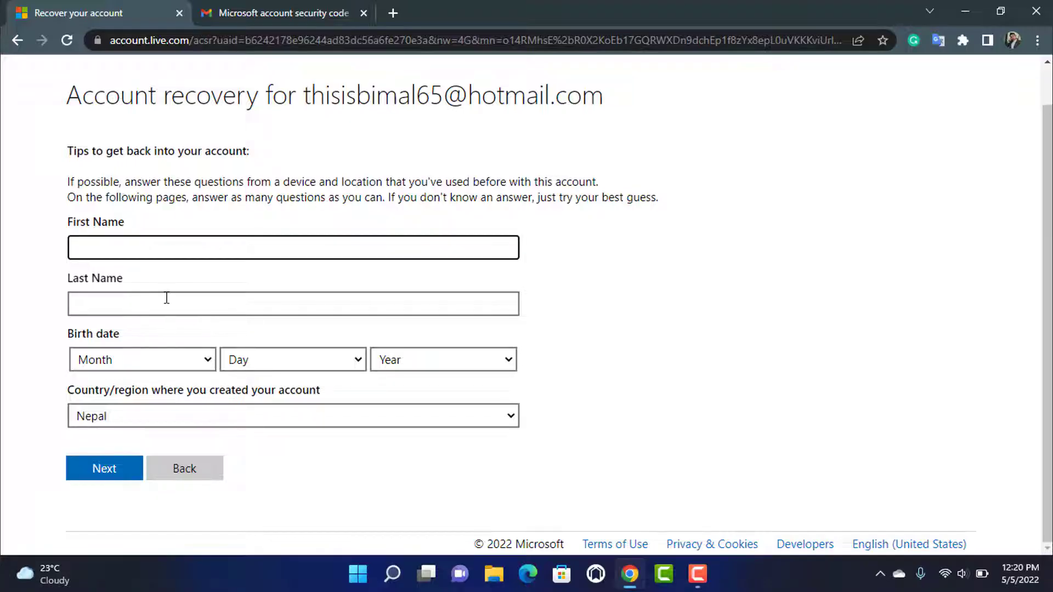
- Enter the account owner's first and last name
click(209, 253)
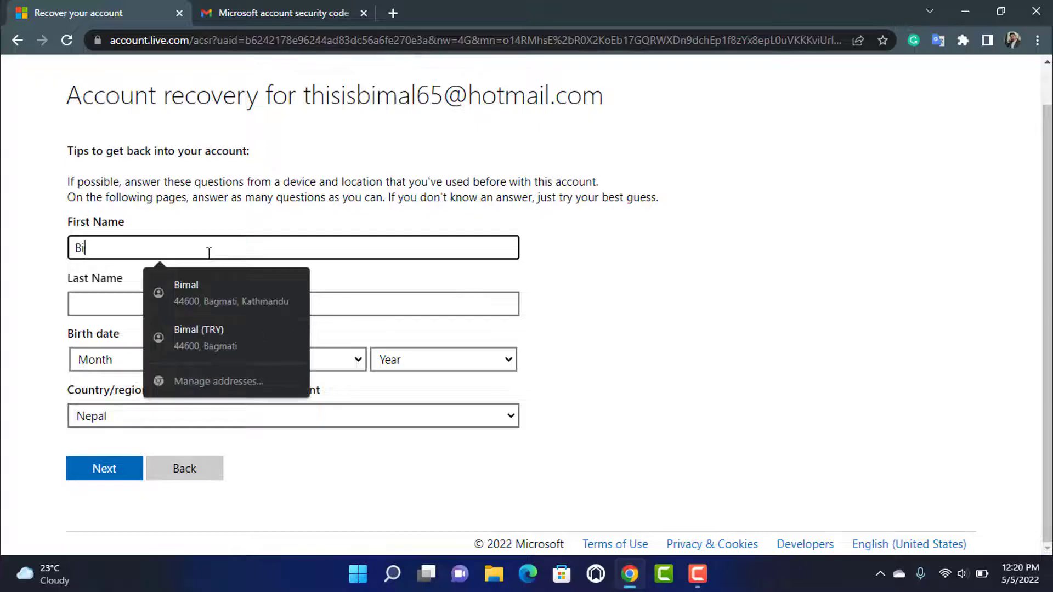
click(95, 299)
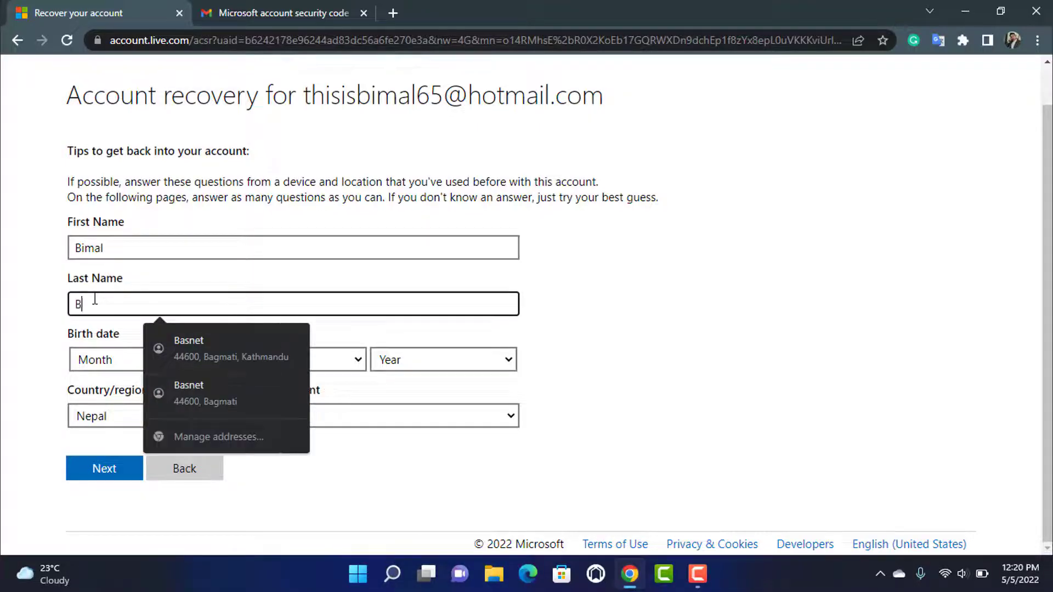
- Select the birth month, day and year from the dropdowns and keep Nepal as country
click(107, 360)
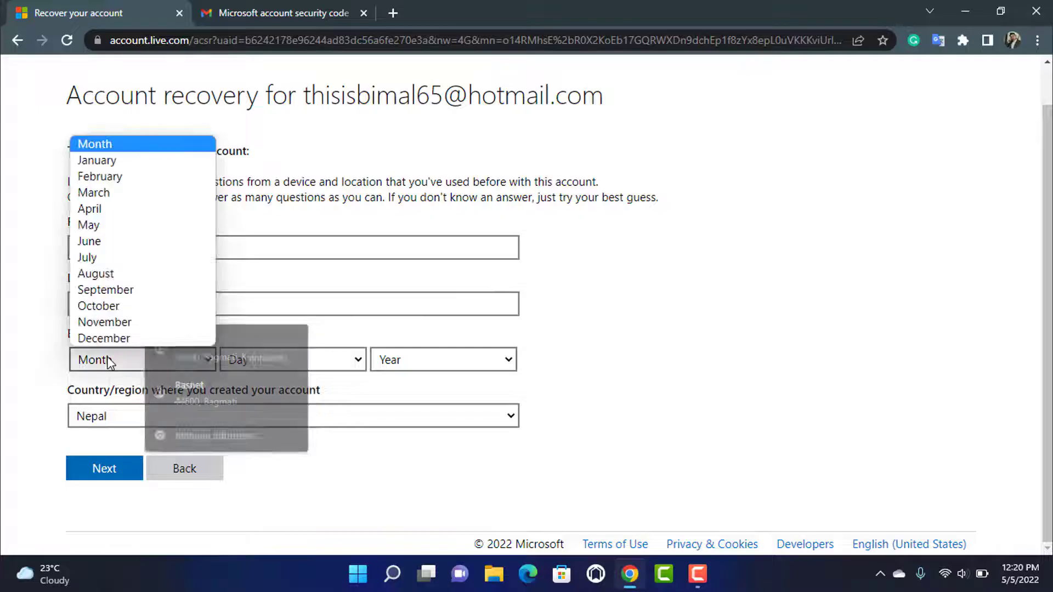
click(107, 177)
click(258, 360)
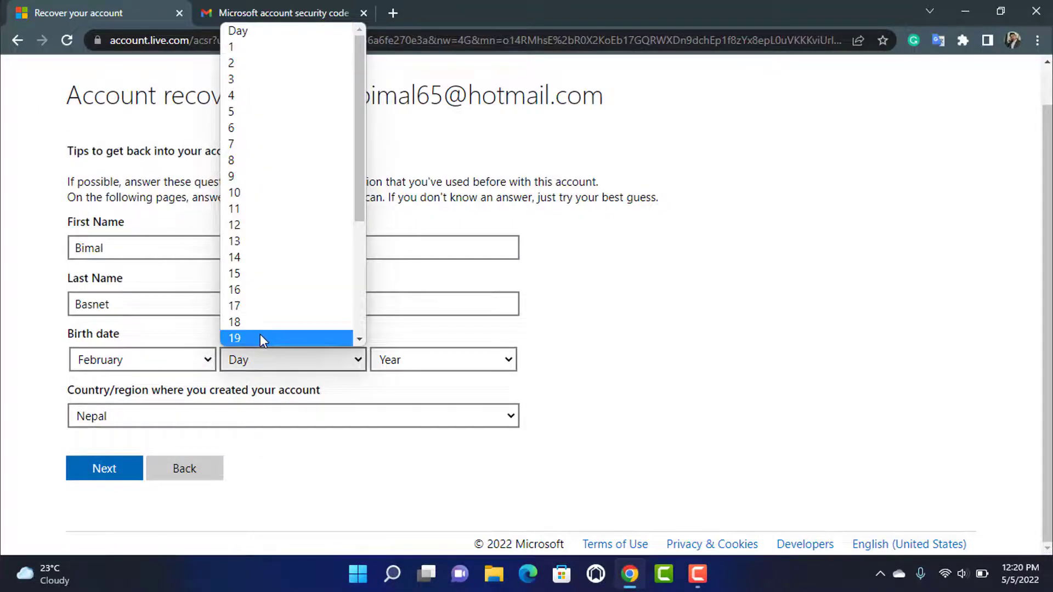
click(260, 336)
click(419, 366)
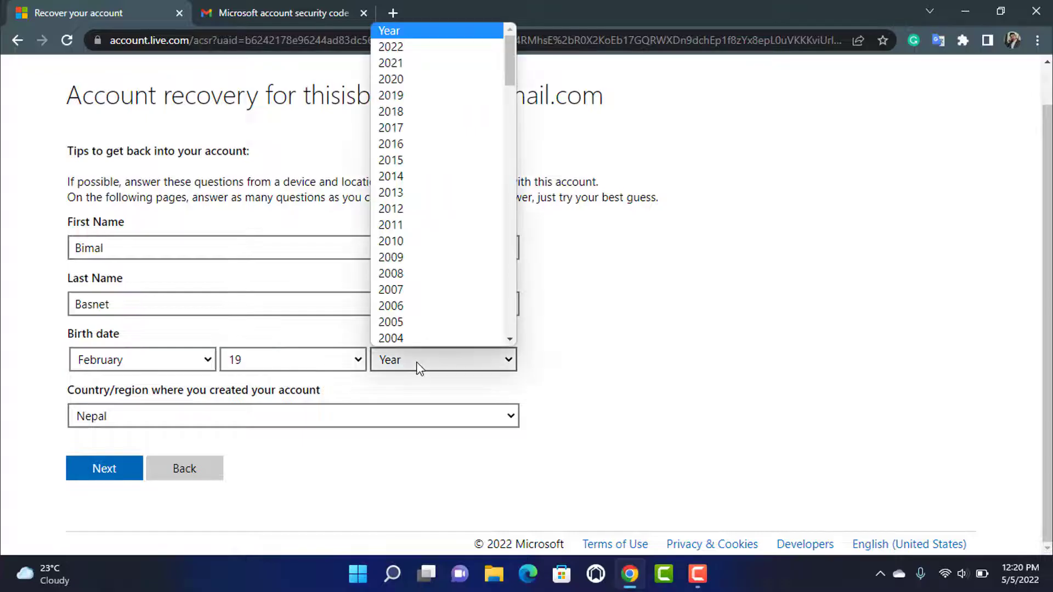
scroll(400, 323, down, 1)
click(406, 320)
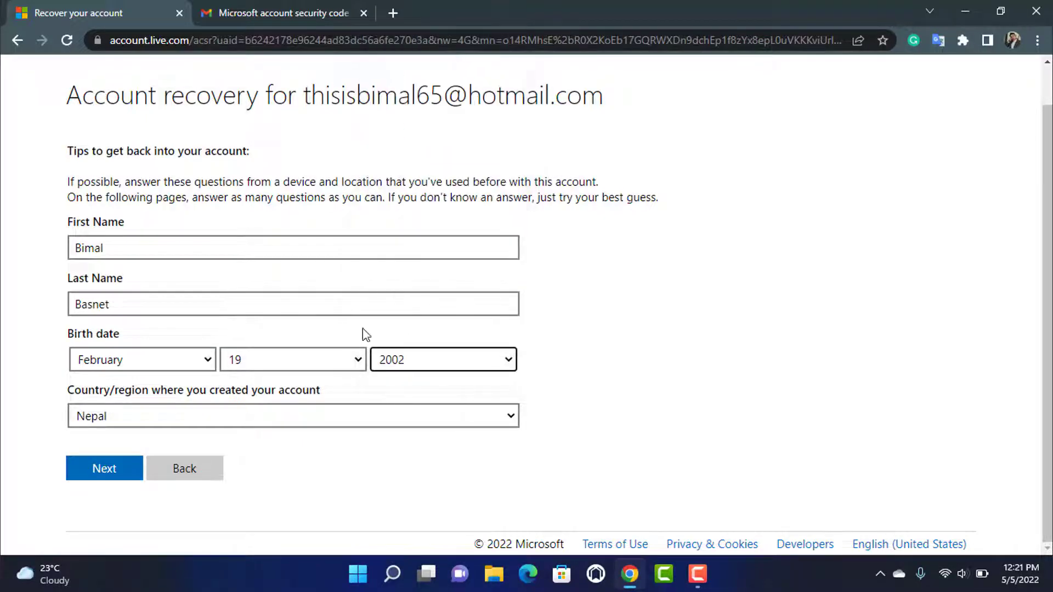
click(3, 403)
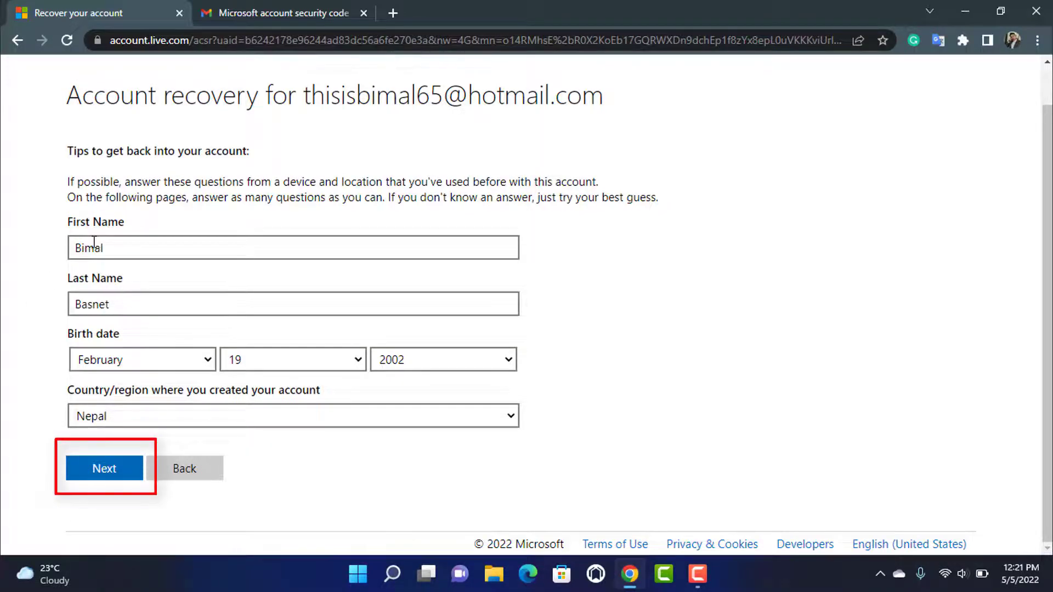
- Enter two previously used passwords and tick Outlook.com or Hotmail as a product used
click(74, 477)
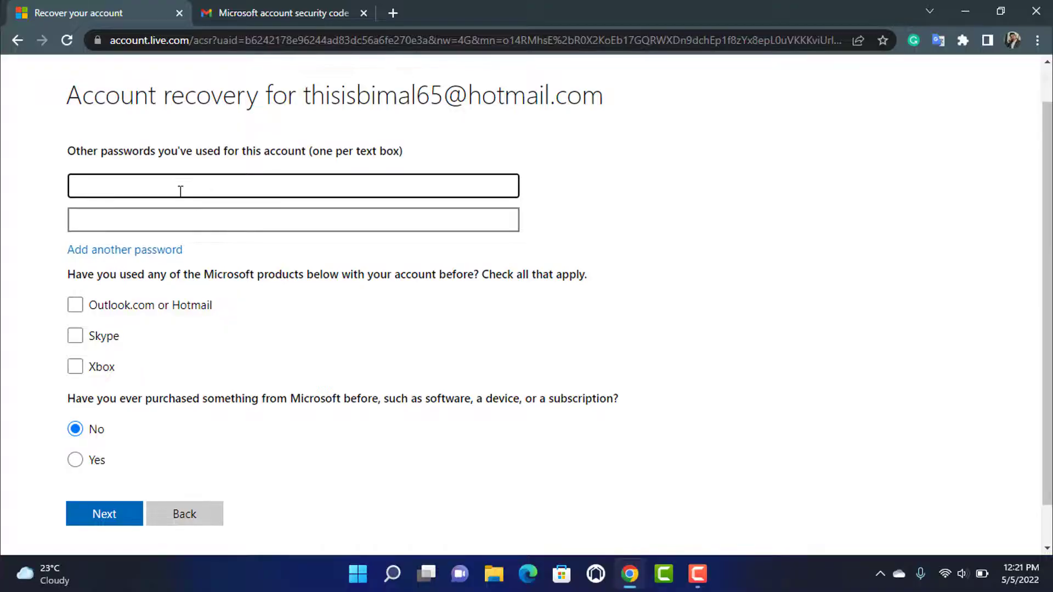
text(••••••••••)
click(145, 229)
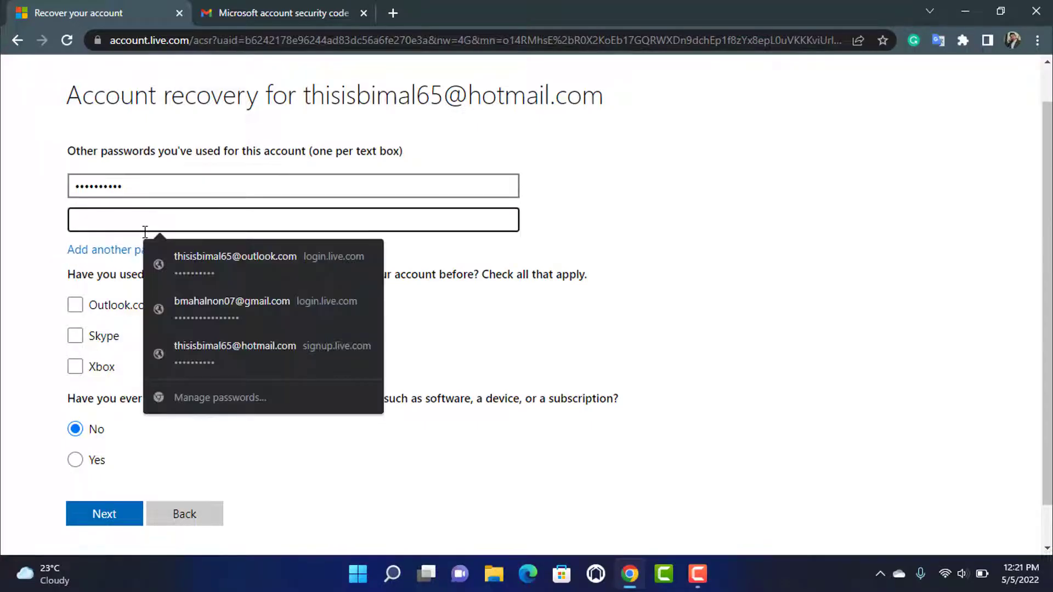
text(••••••••••)
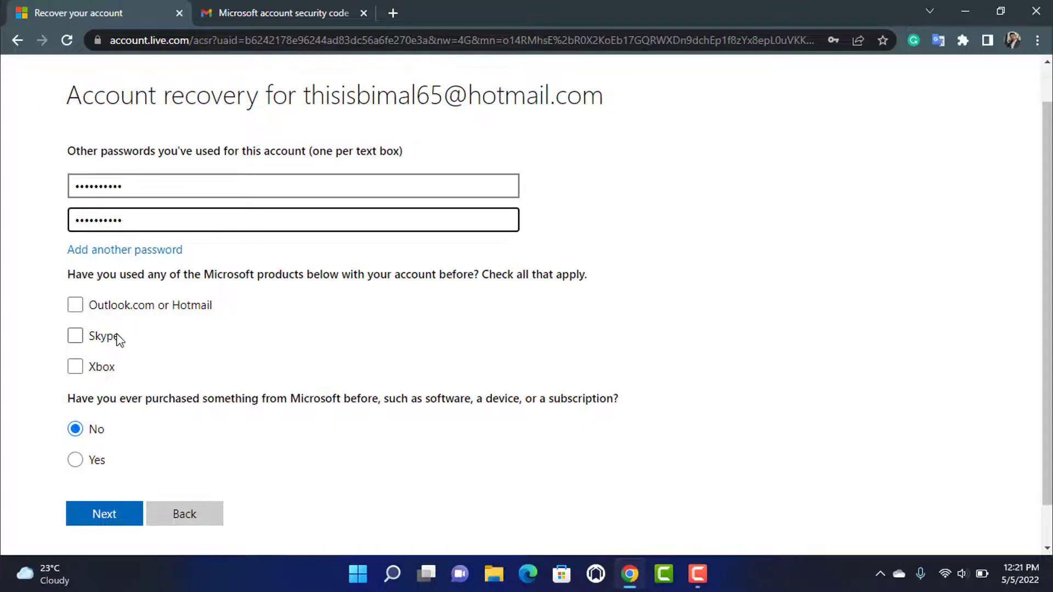
click(75, 306)
scroll(221, 384, down, 1)
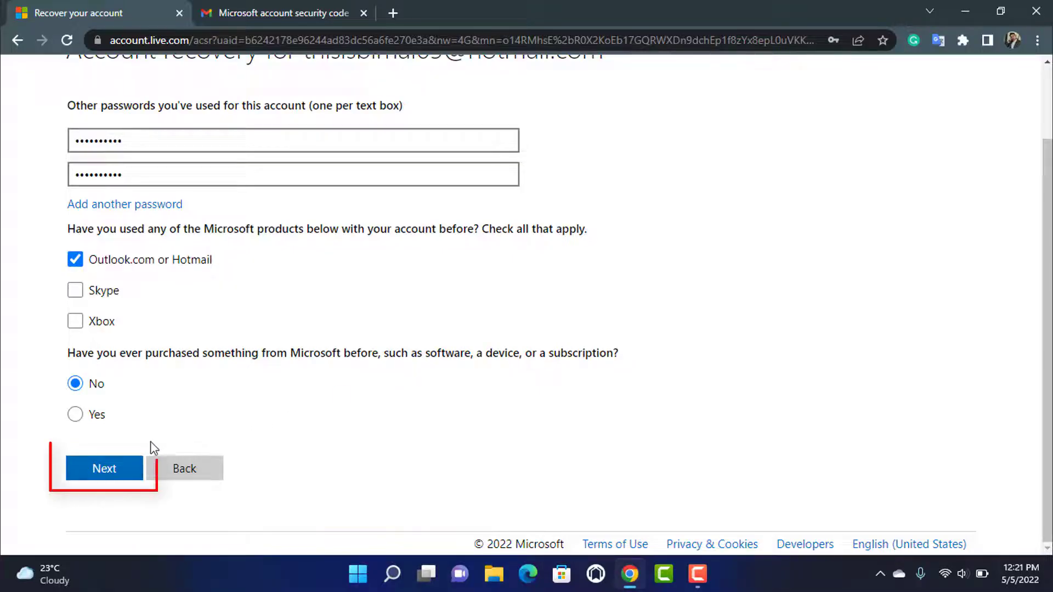
- Continue, decline Chrome's Save password offer, and leave the contact fields empty
click(113, 469)
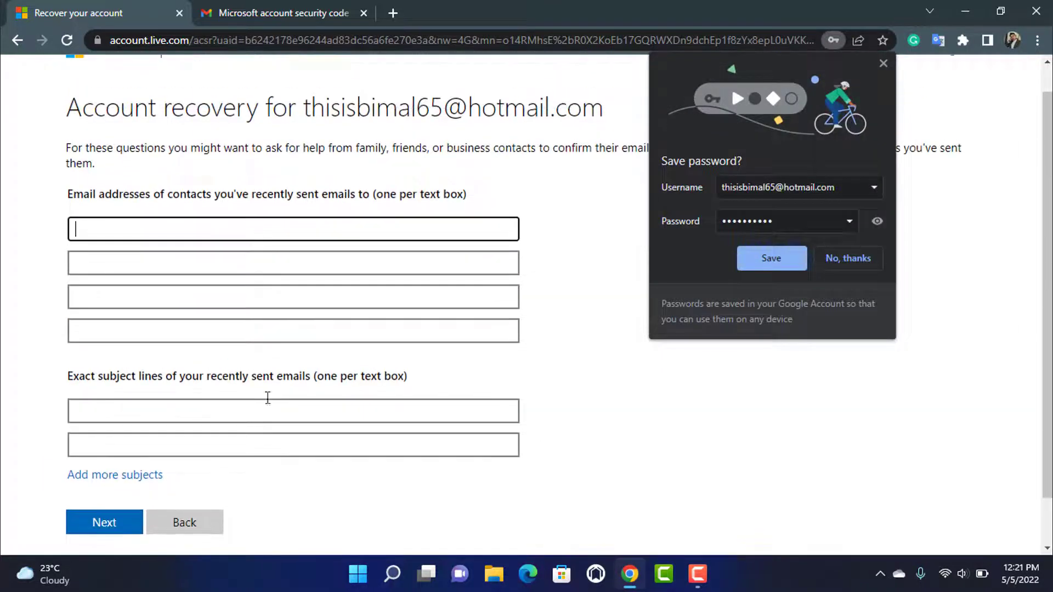
click(847, 257)
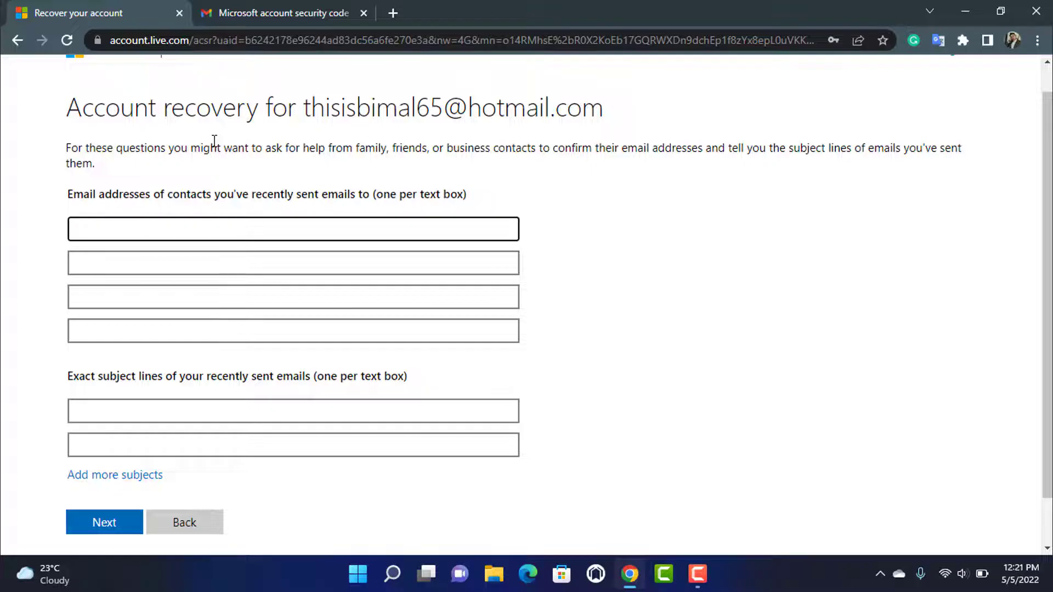
click(181, 232)
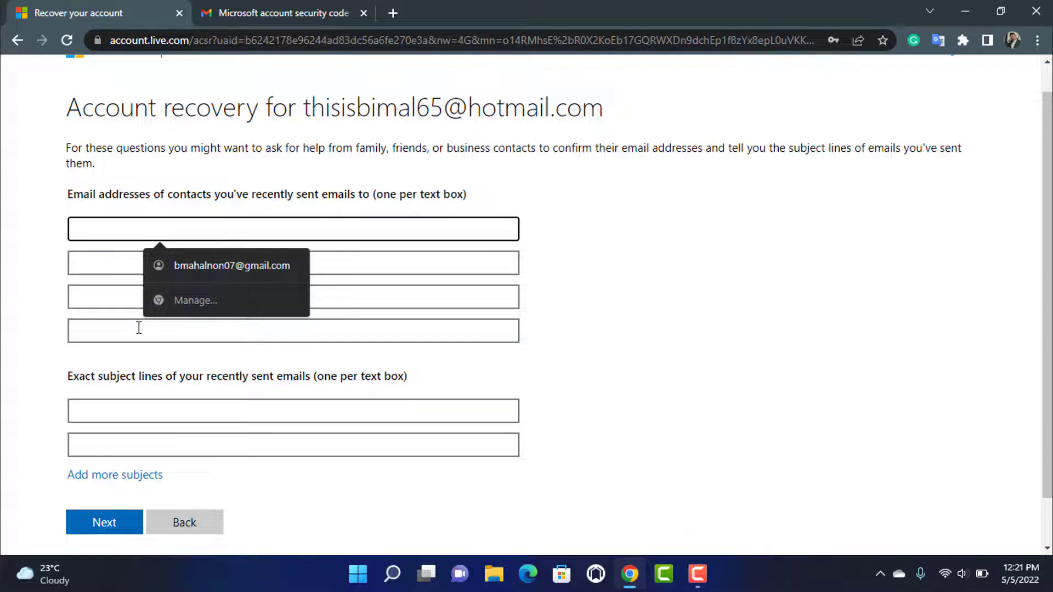
scroll(138, 330, down, 1)
click(122, 347)
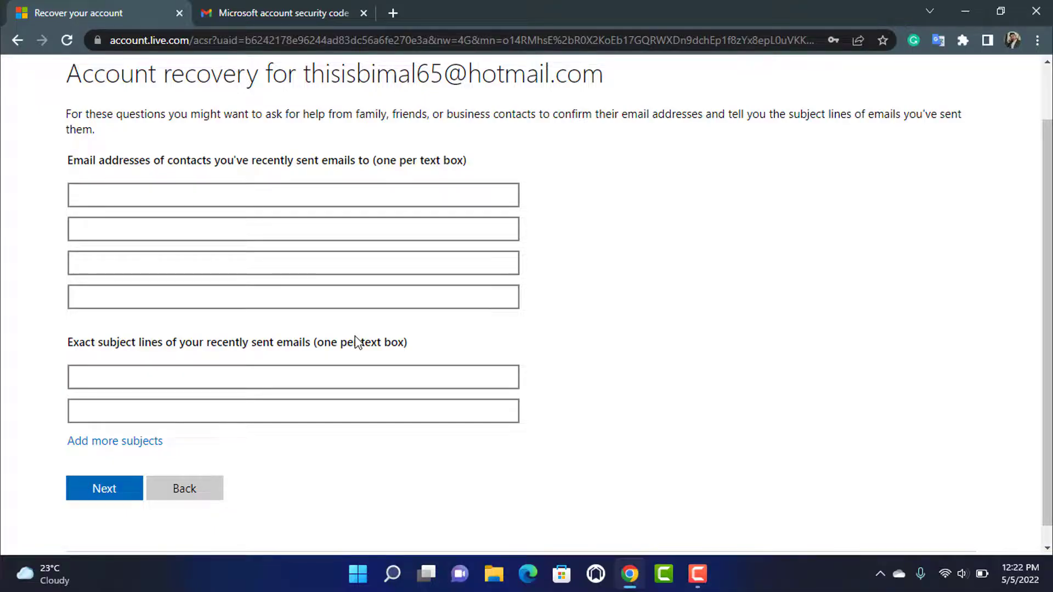
- Submit the recovery form and acknowledge the confirmation
click(106, 490)
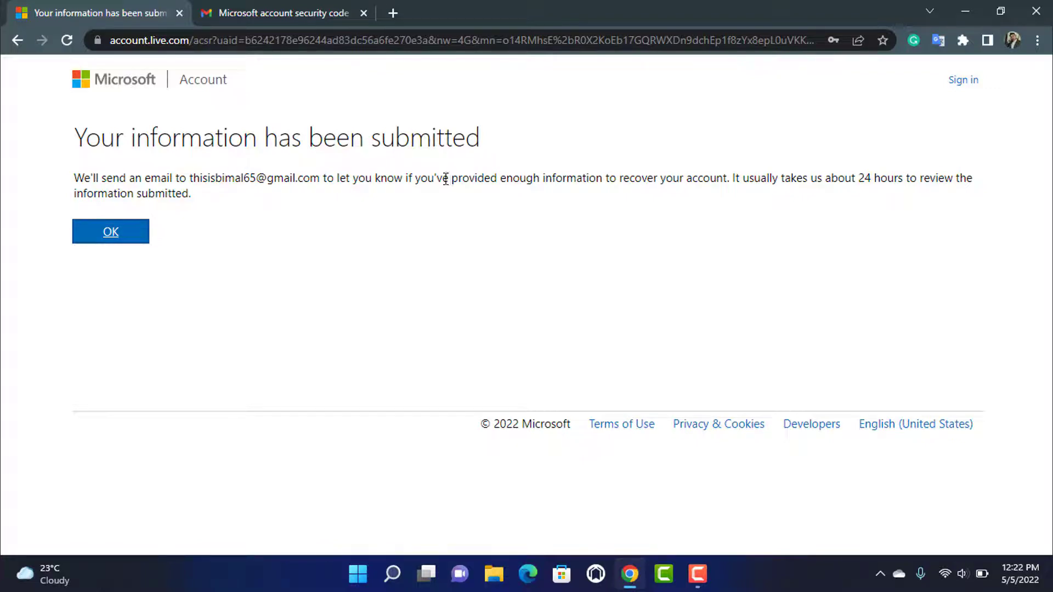
click(112, 232)
click(274, 12)
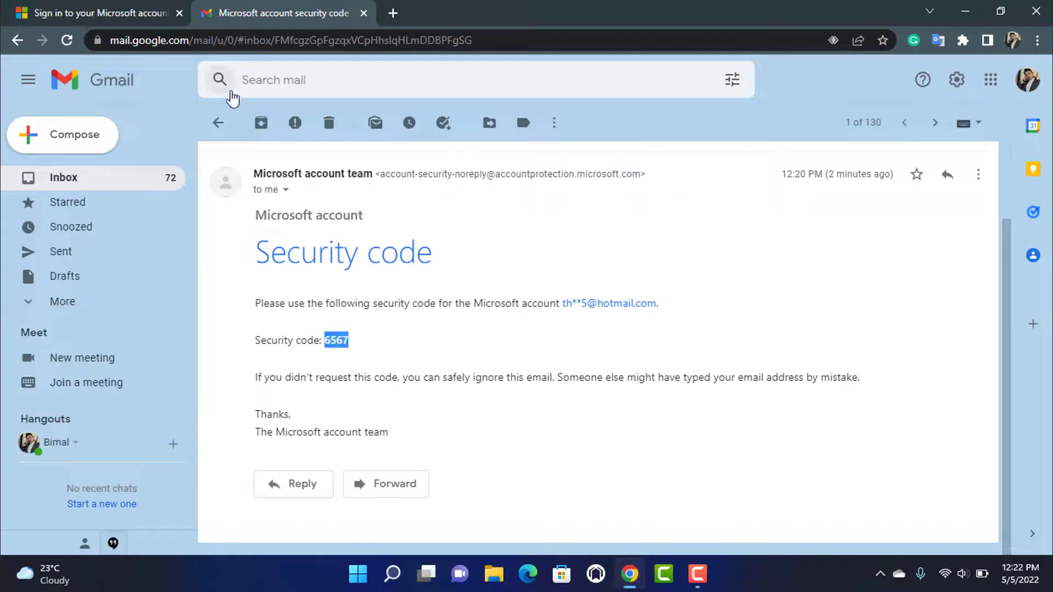
- Refresh the Gmail inbox and open Microsoft's 'Your account recovery request' reply
click(219, 123)
click(265, 124)
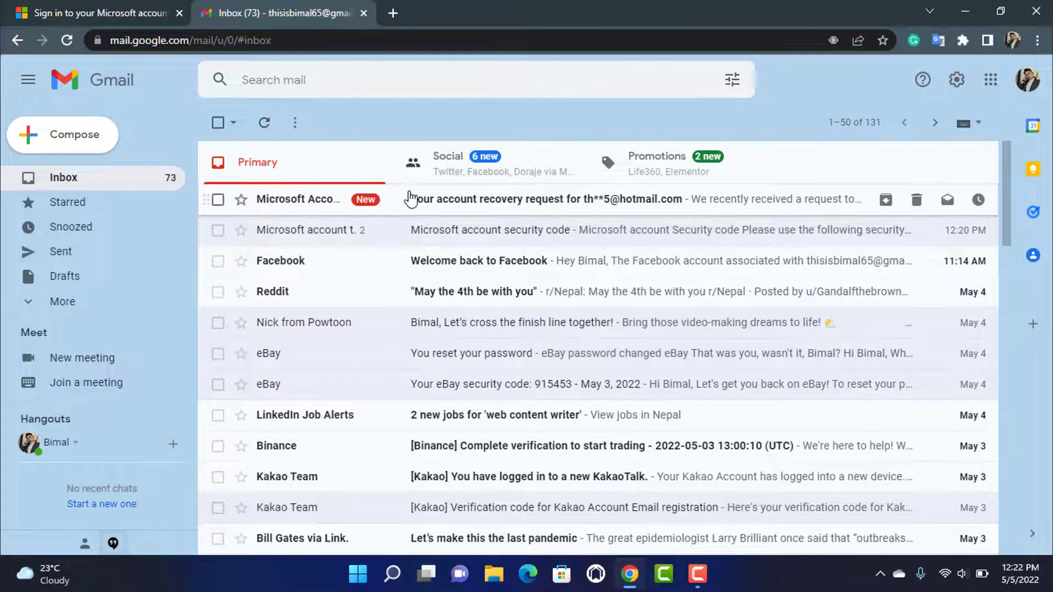
click(410, 199)
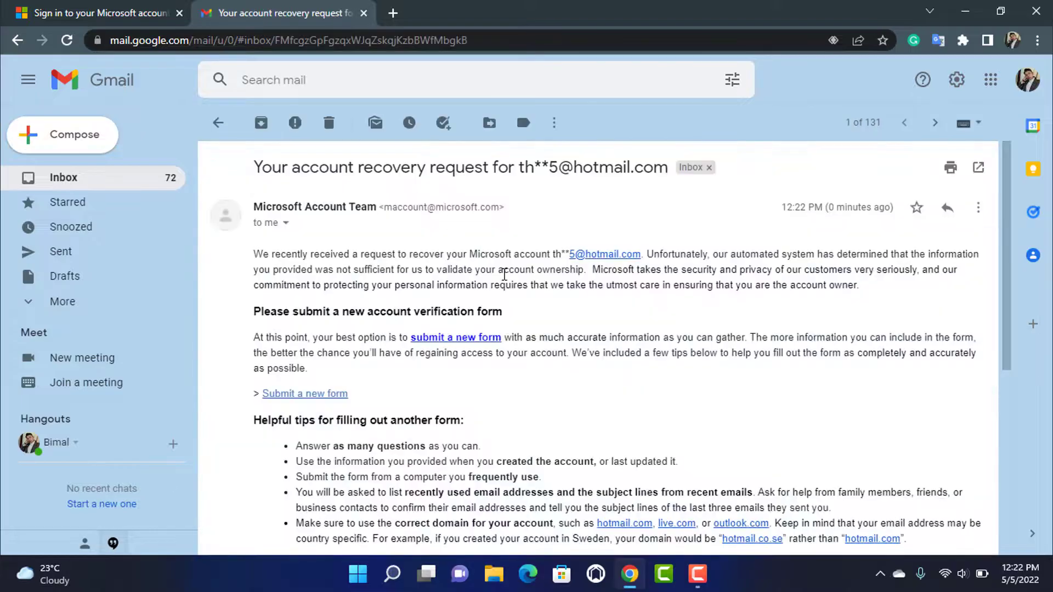
- Read the reply saying the information was insufficient, then return to the Microsoft sign-in tab
scroll(504, 275, down, 2)
scroll(504, 274, down, 3)
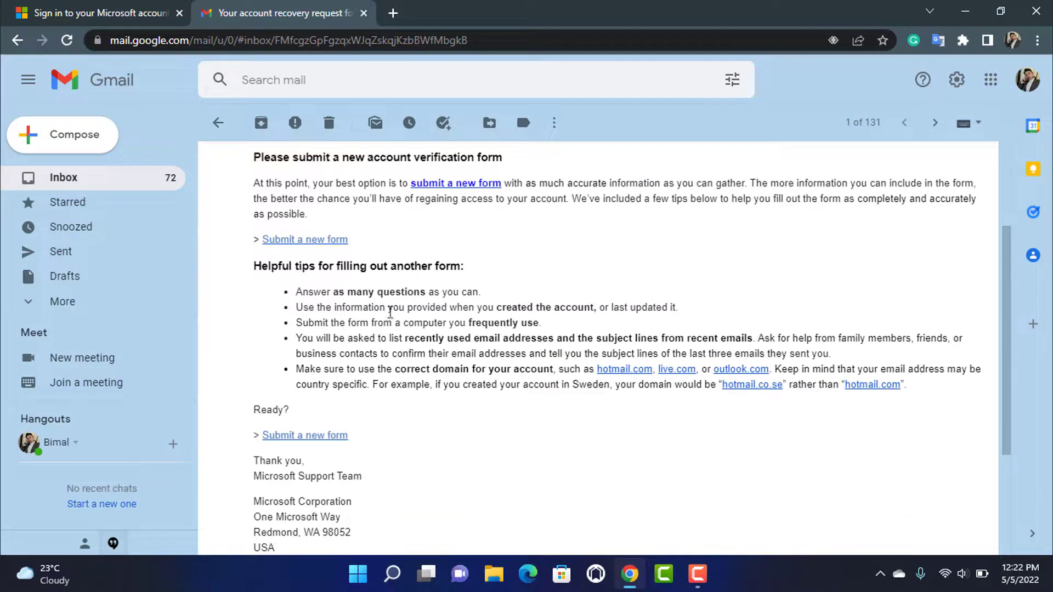
scroll(391, 312, down, 3)
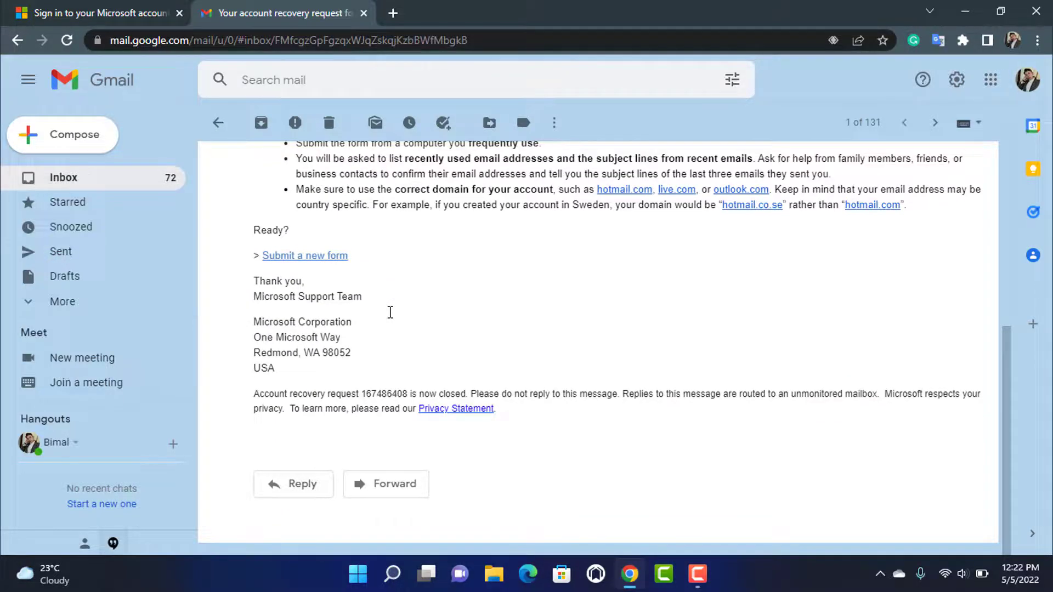
scroll(390, 312, up, 2)
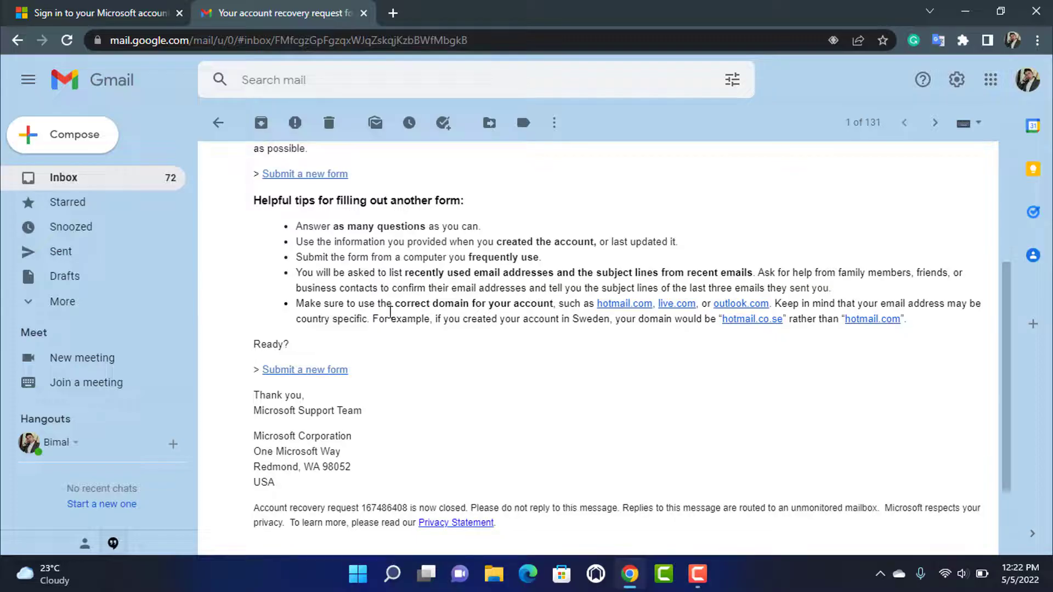
scroll(391, 312, up, 3)
click(221, 130)
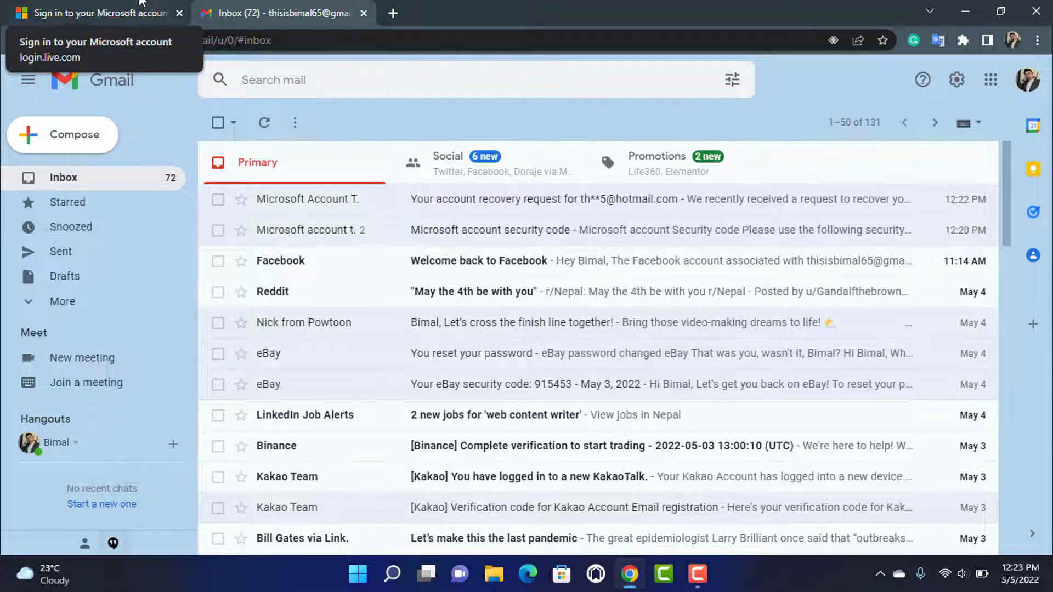
click(142, 3)
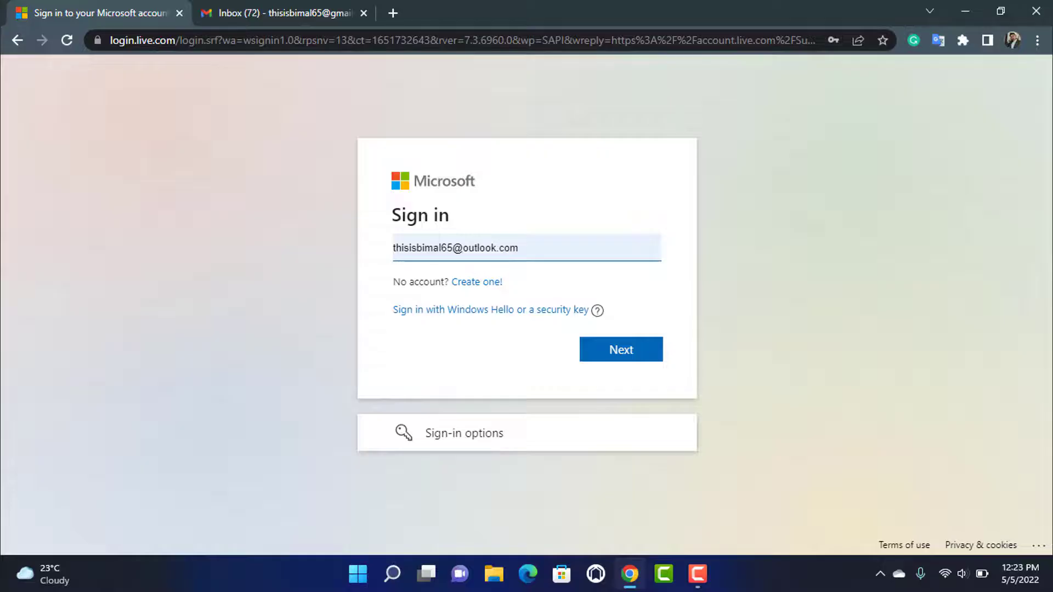